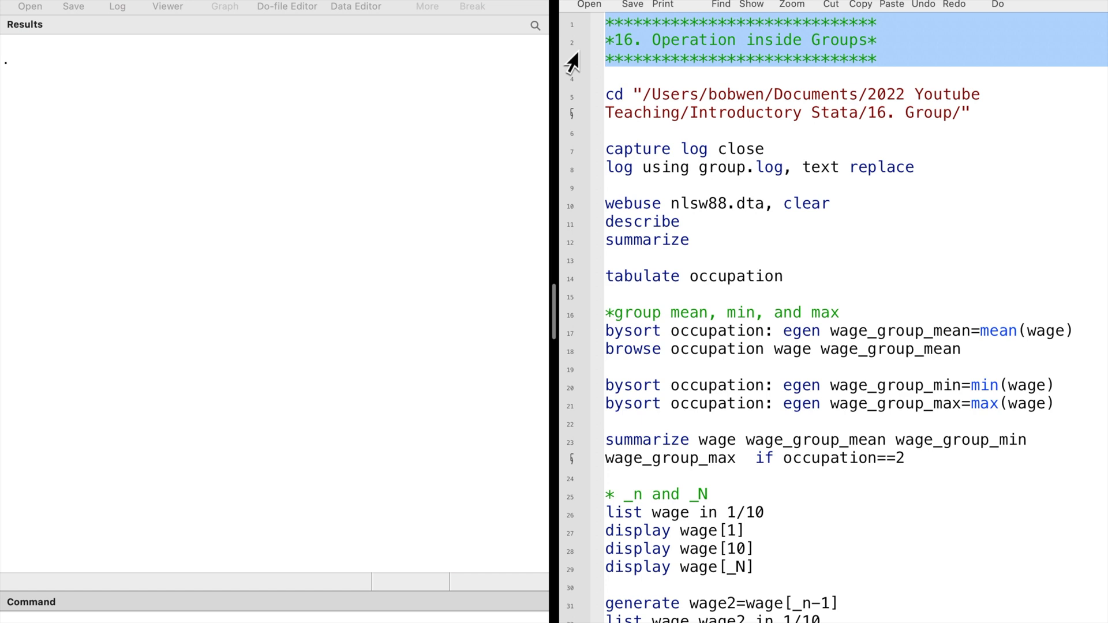
- Set the working directory to the 16. Group folder and start the text log group.log
click(570, 104)
key(super+shift+d)
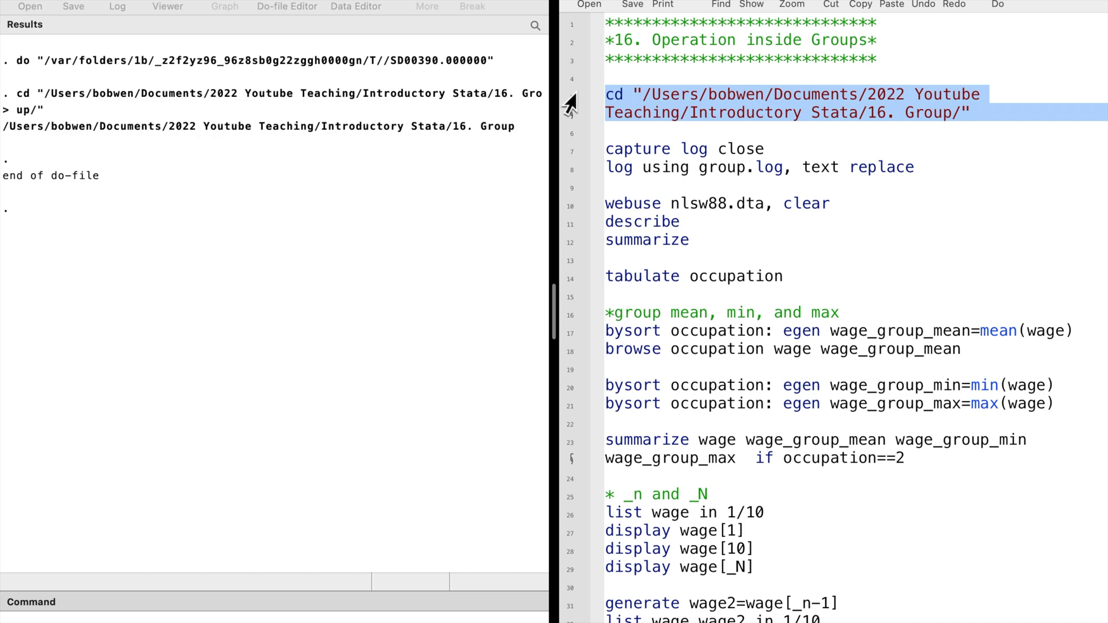
drag(571, 155, 571, 177)
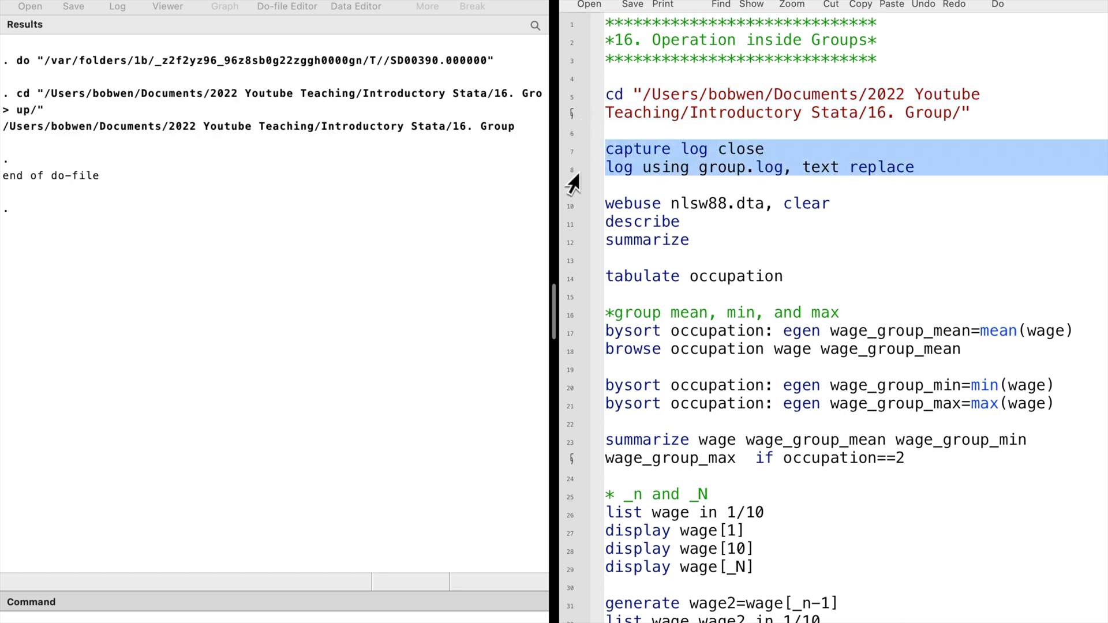
key(super+shift+d)
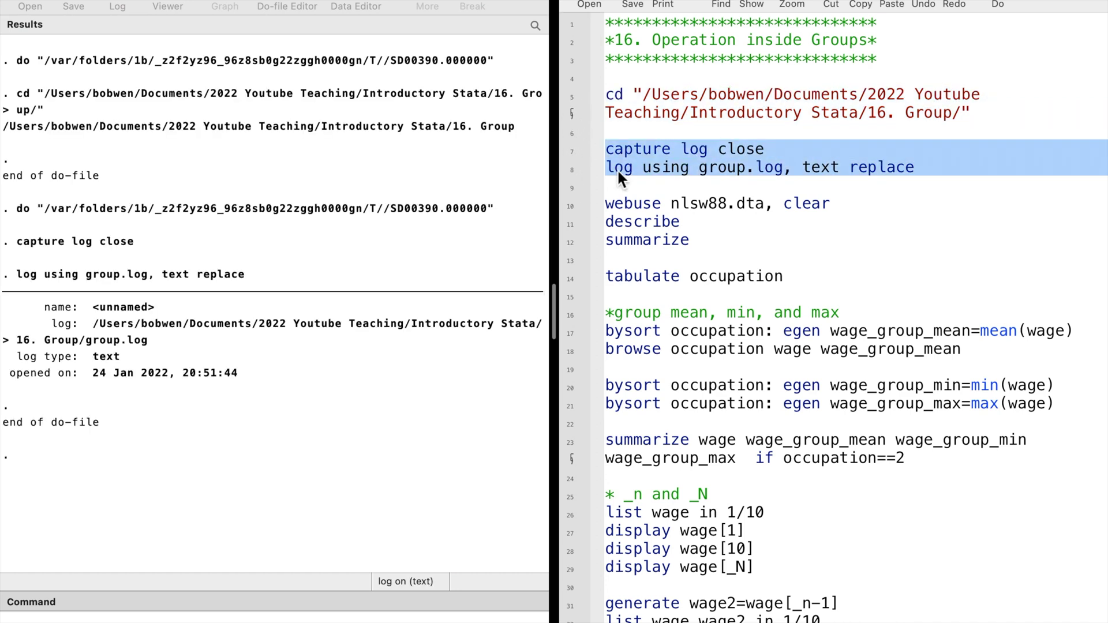
click(567, 208)
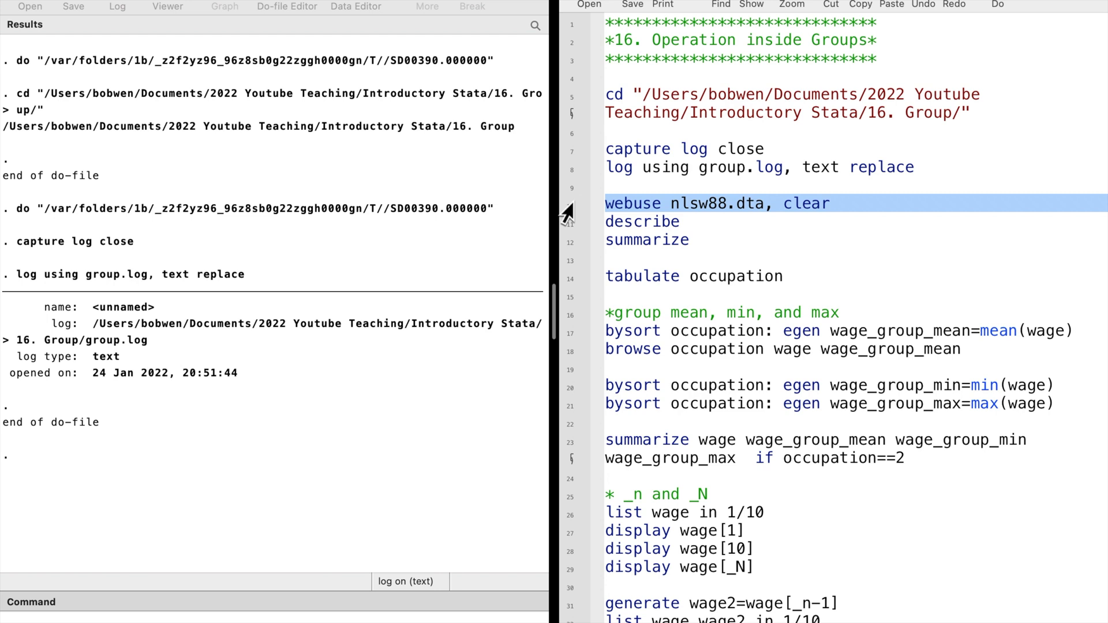
- Load the nlsw88 dataset, then describe and summarize its variables
key(super+shift+d)
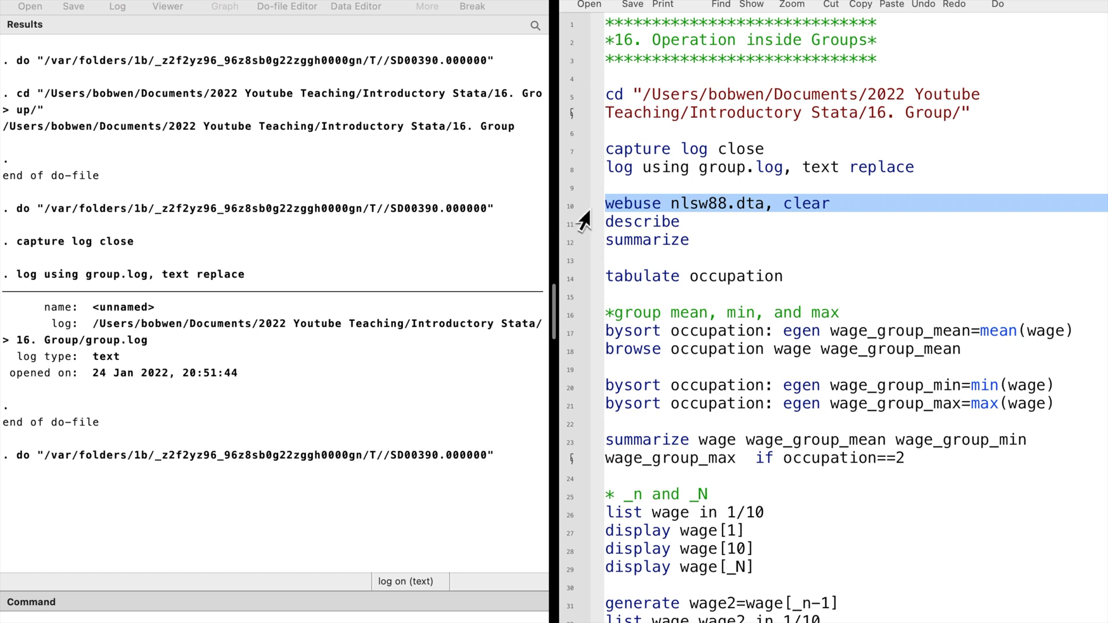
click(566, 225)
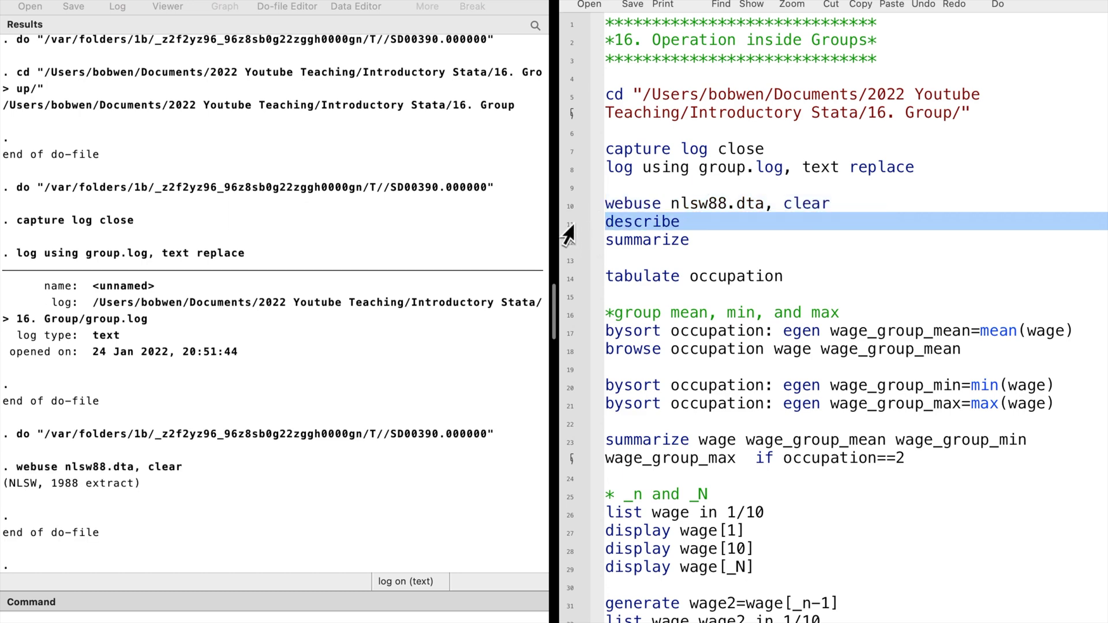
key(super+shift+d)
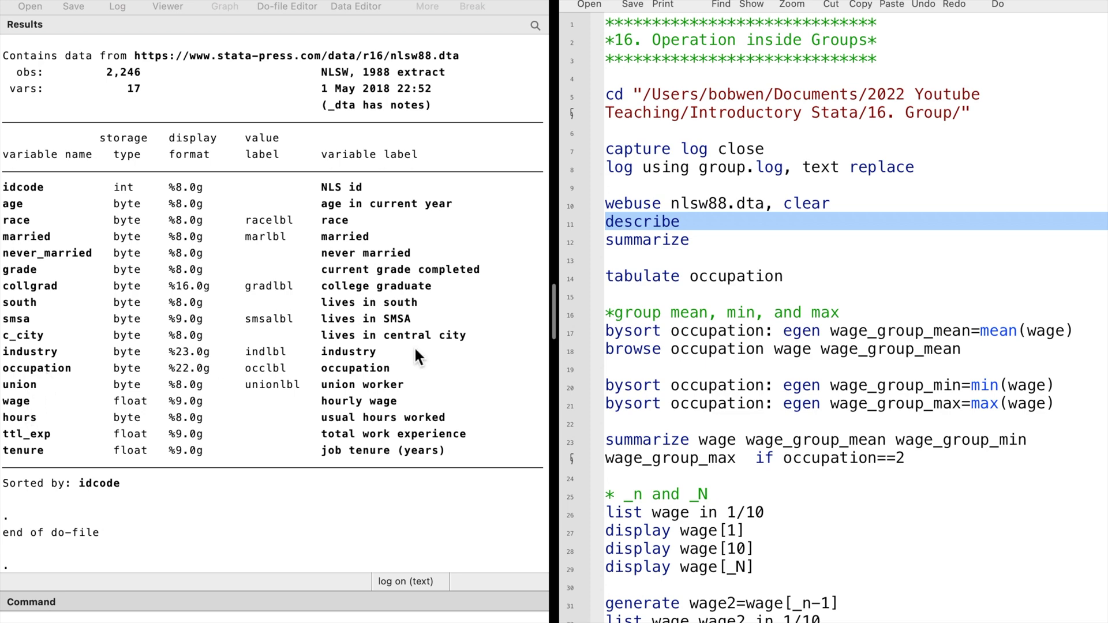
click(566, 244)
key(super+shift+d)
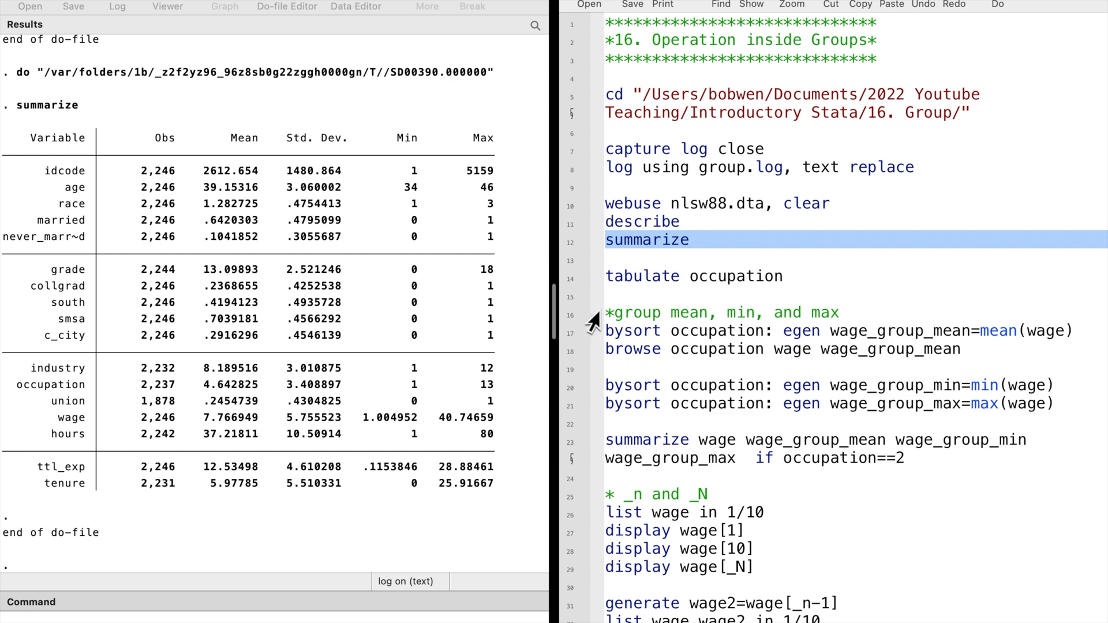
- Tabulate occupation, showing 13 categories totalling 2,237 observations
click(571, 281)
key(super+shift+d)
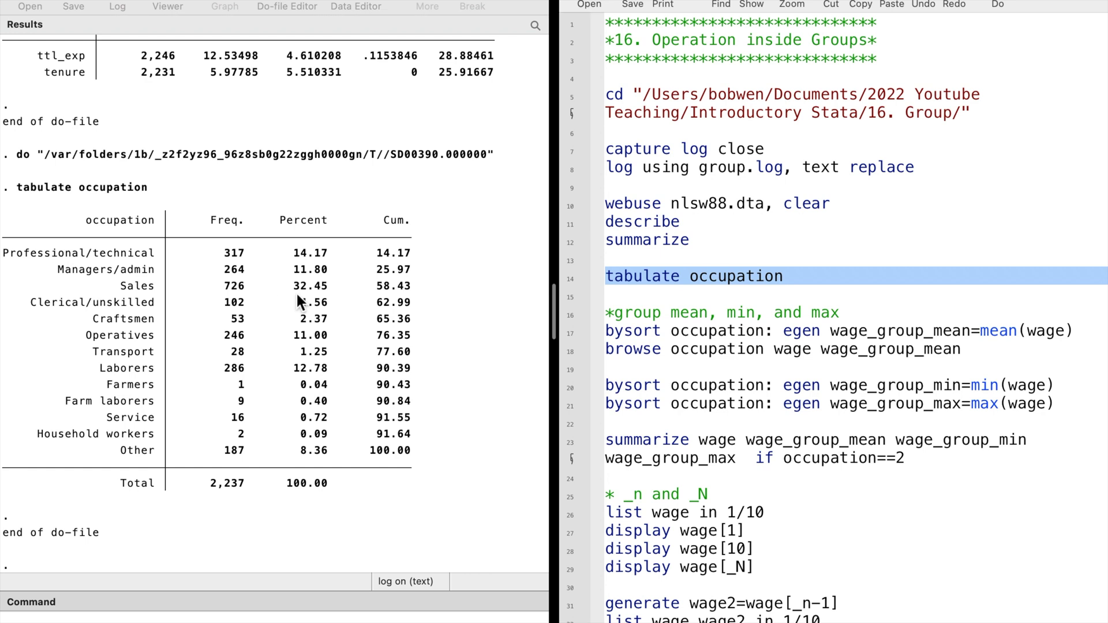
click(565, 319)
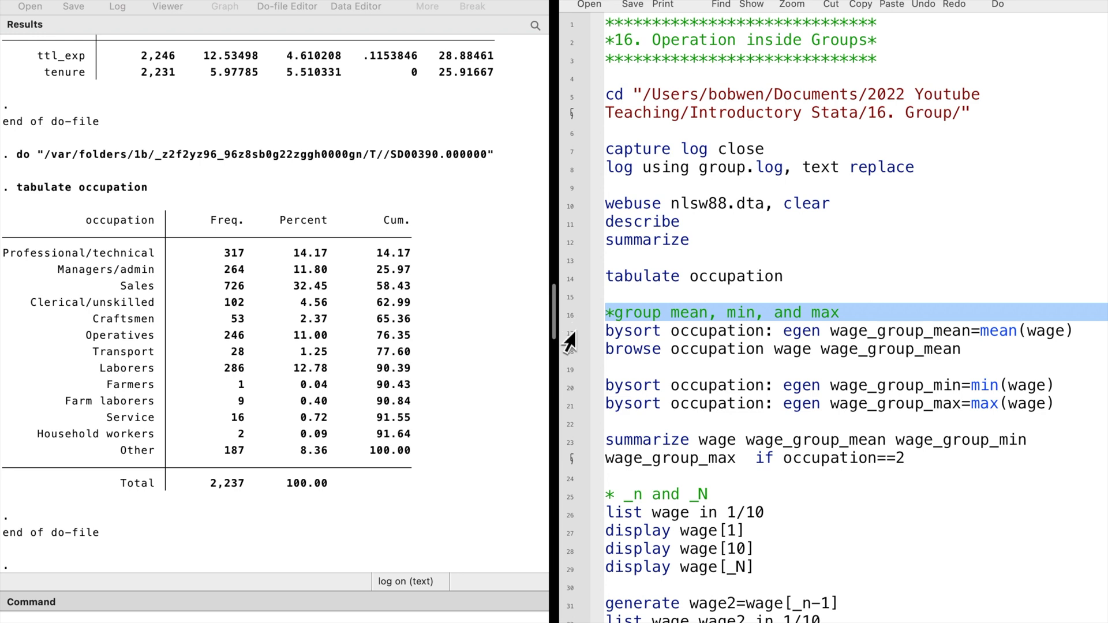
- Create wage_group_mean by occupation and browse it beside wage (10.72362 for Professional/technical)
click(565, 333)
key(super+shift+d)
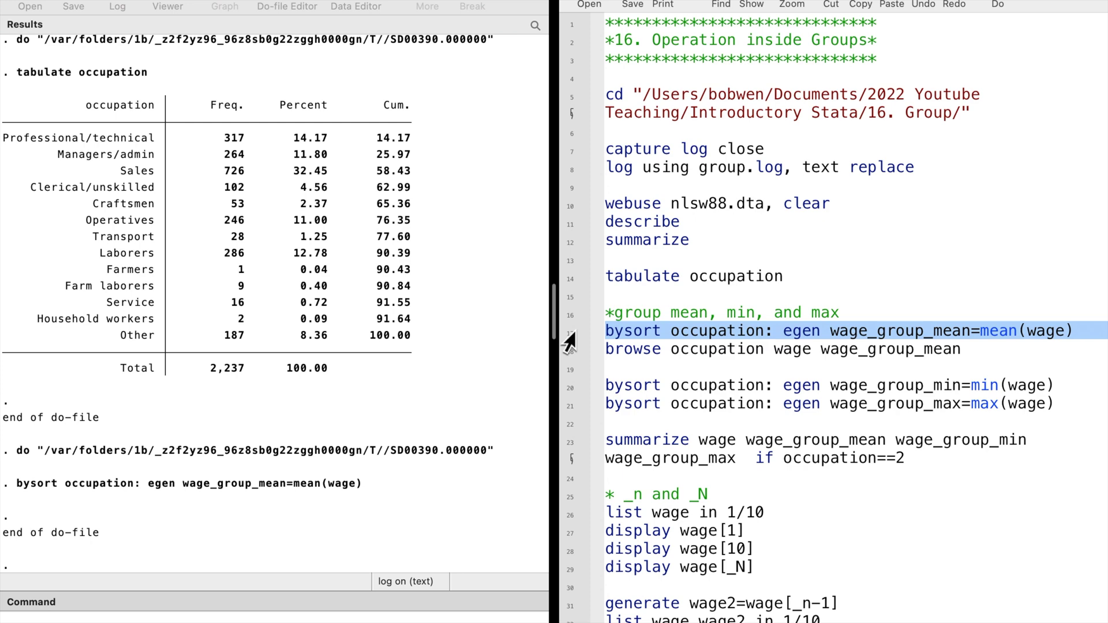
click(570, 348)
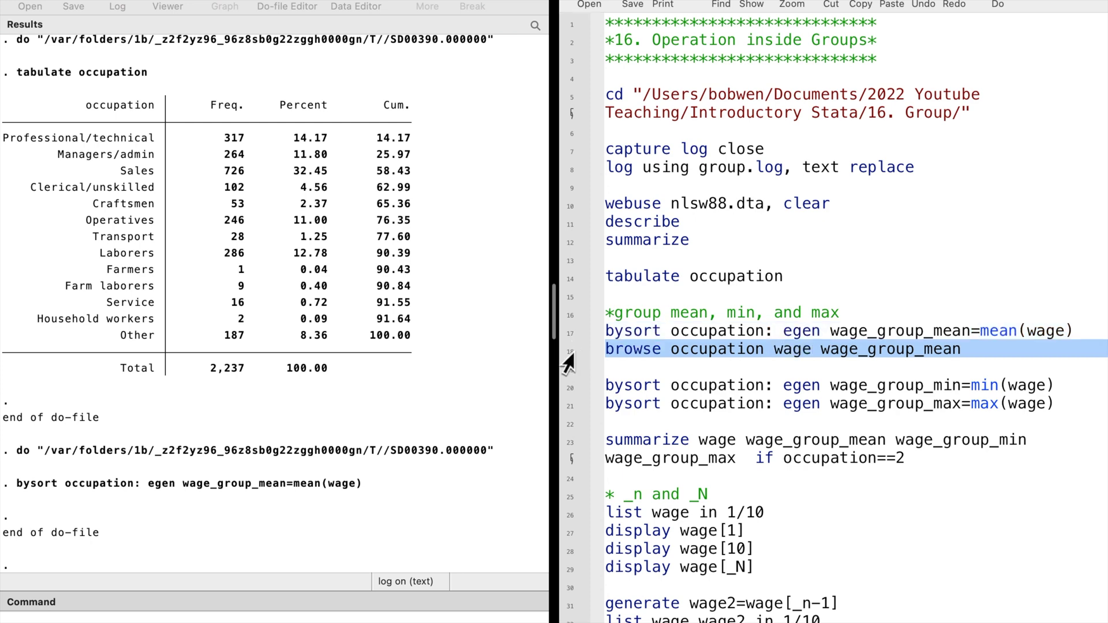
key(super+shift+d)
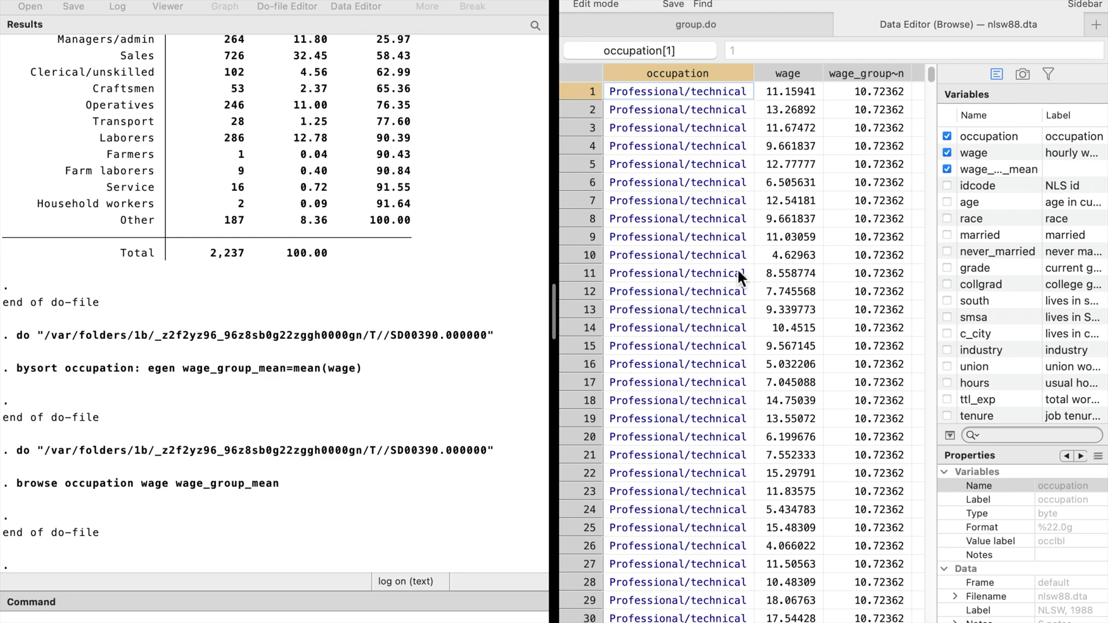
scroll(729, 254, down, 5)
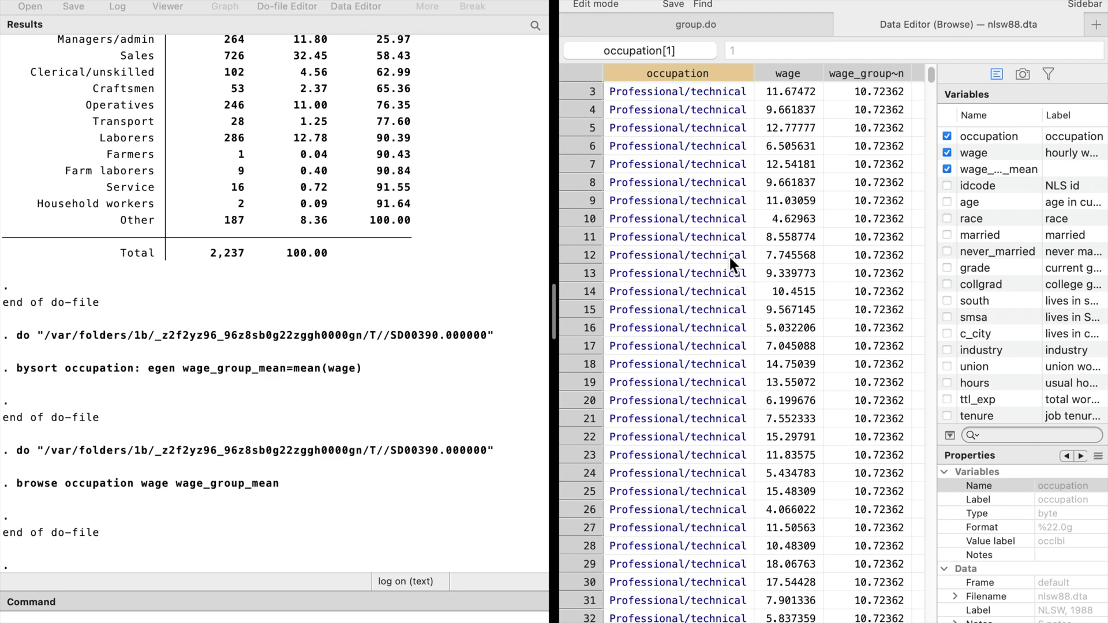
scroll(728, 254, down, 20)
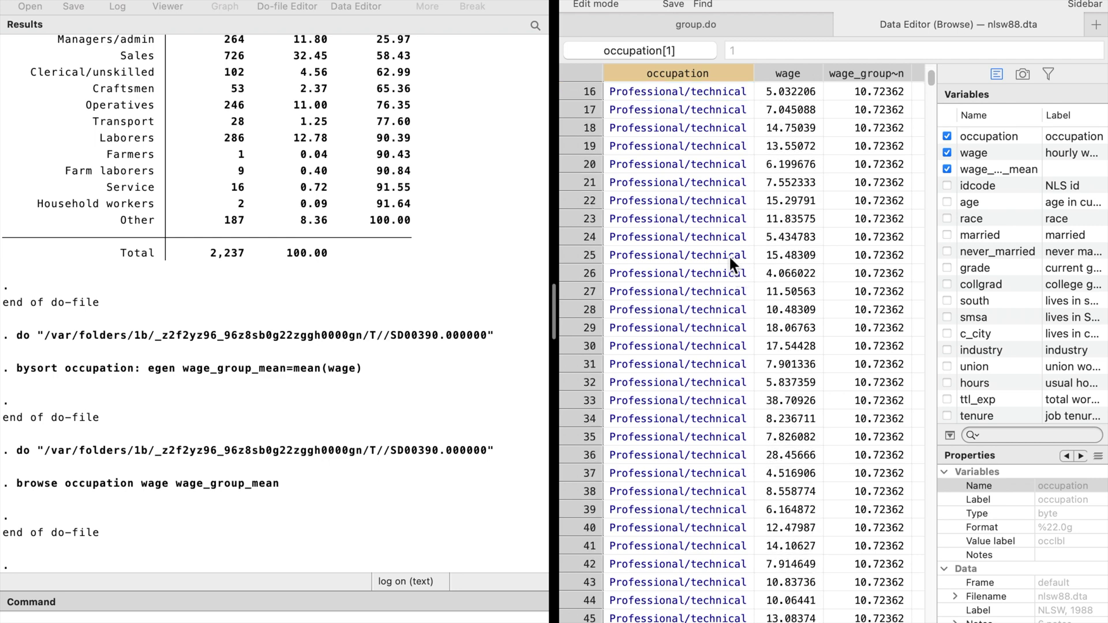
scroll(728, 255, down, 15)
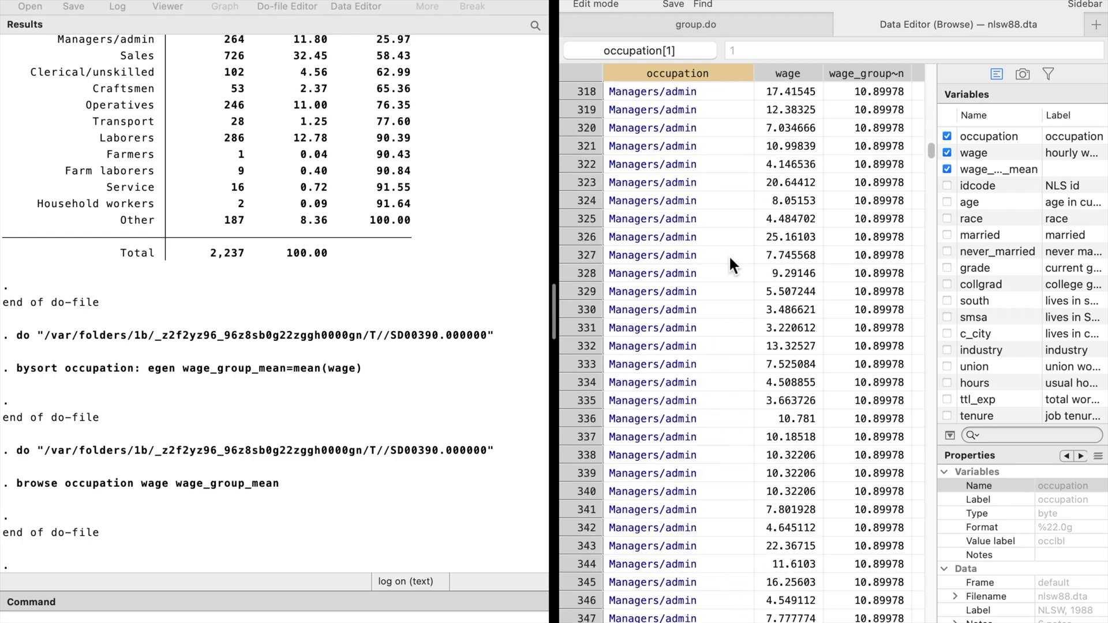
scroll(729, 254, up, 5)
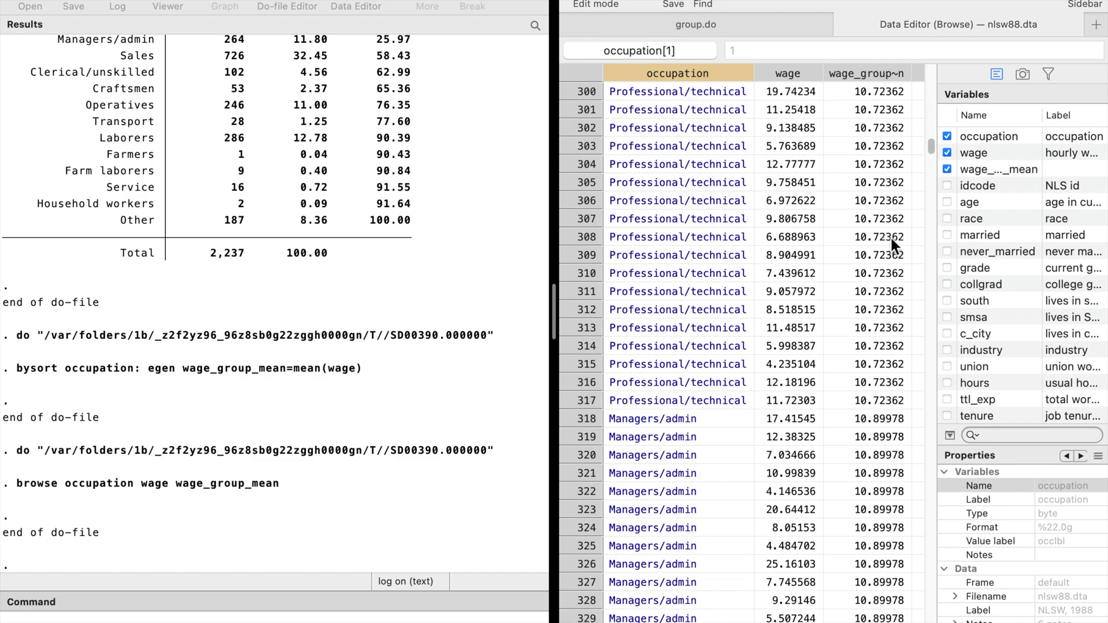
click(765, 22)
- Create wage_group_min and wage_group_max as each occupation's minimum and maximum wage
click(565, 413)
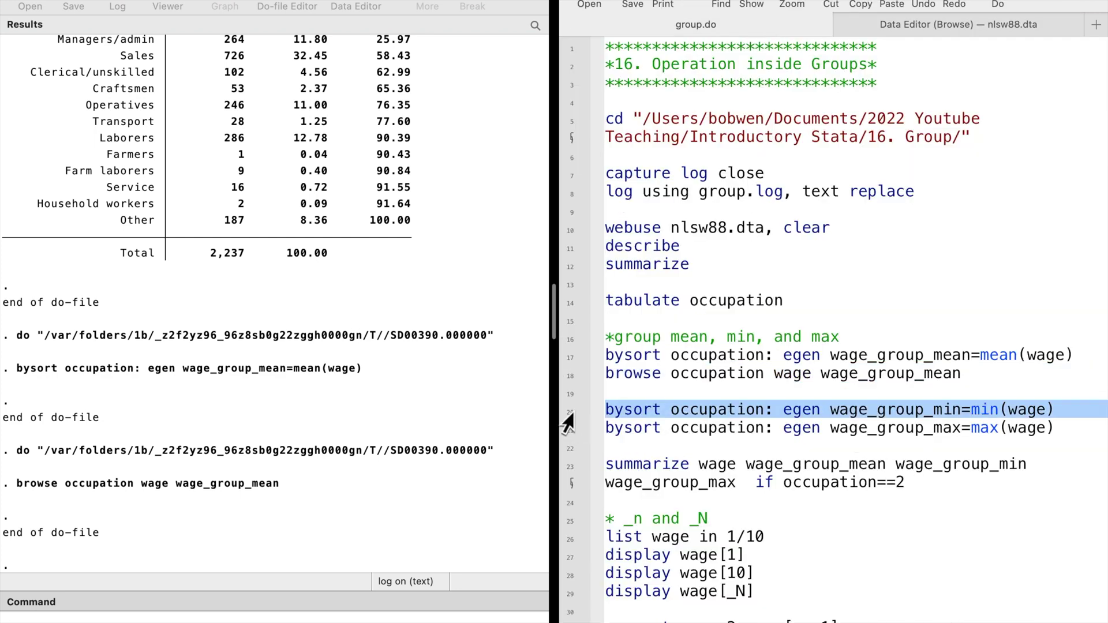
key(super+shift+d)
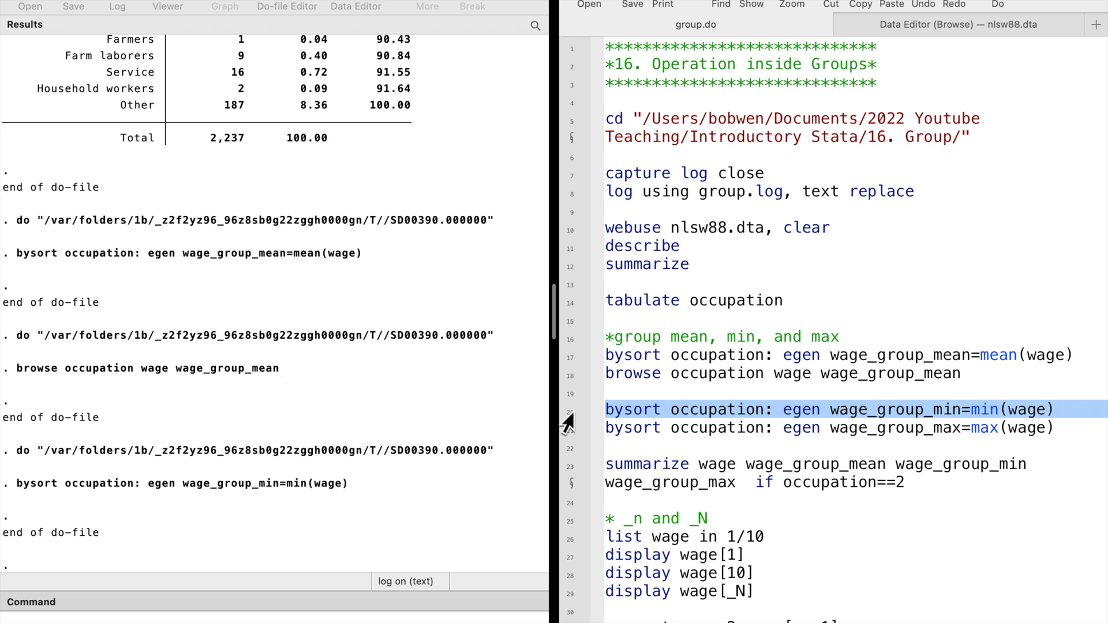
click(564, 430)
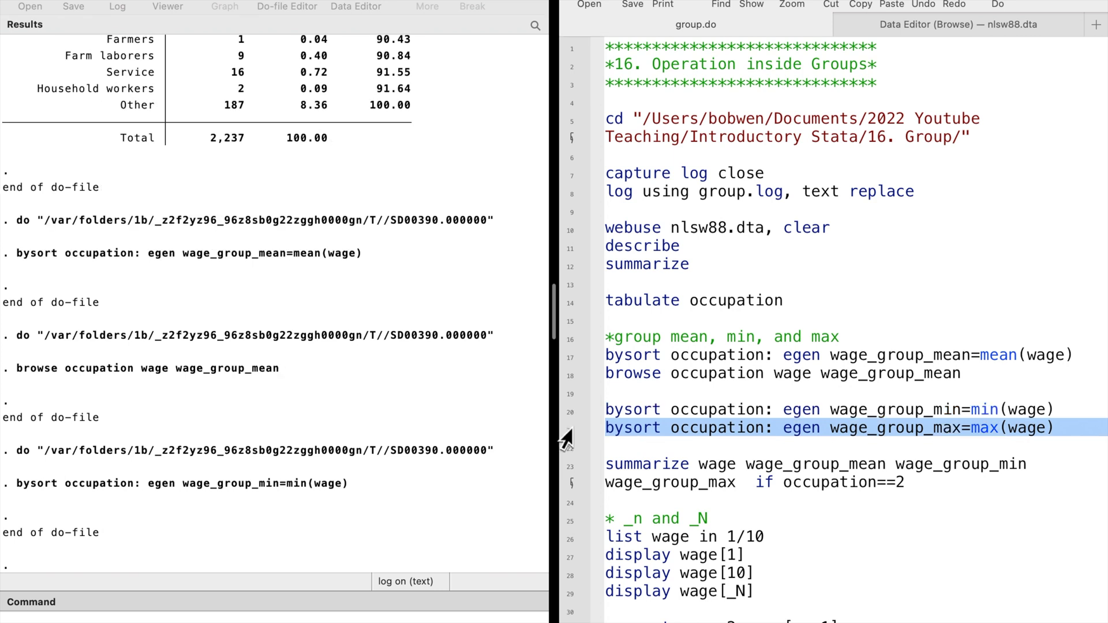
key(super+shift+d)
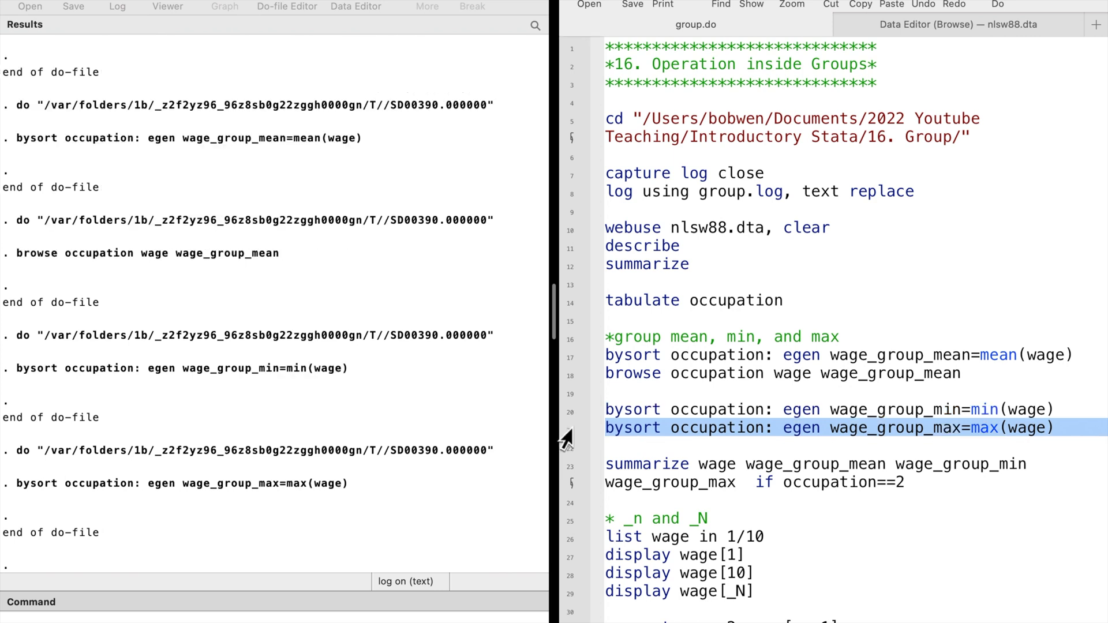
- Summarize wage and its group variables for occupation 2: 264 obs, max 40.19808
click(568, 475)
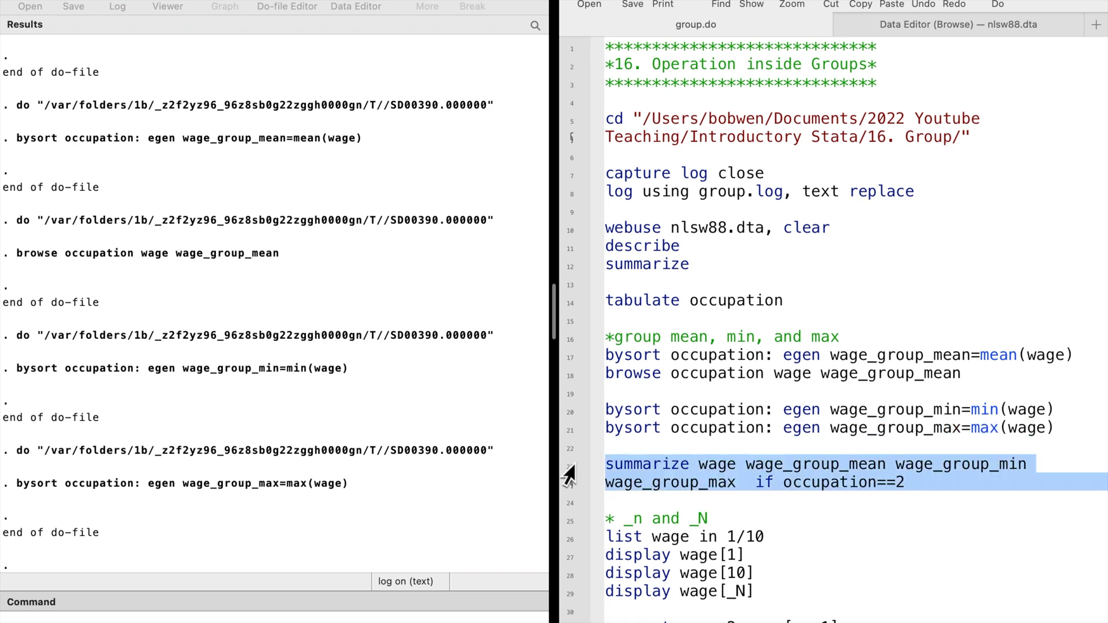
key(super+shift+d)
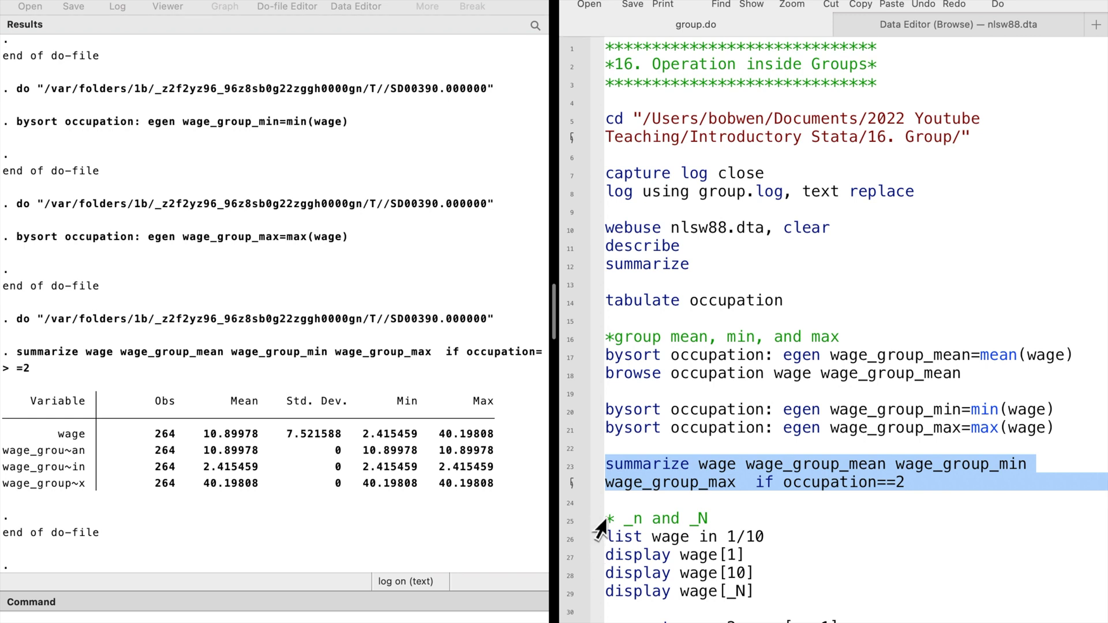
click(563, 520)
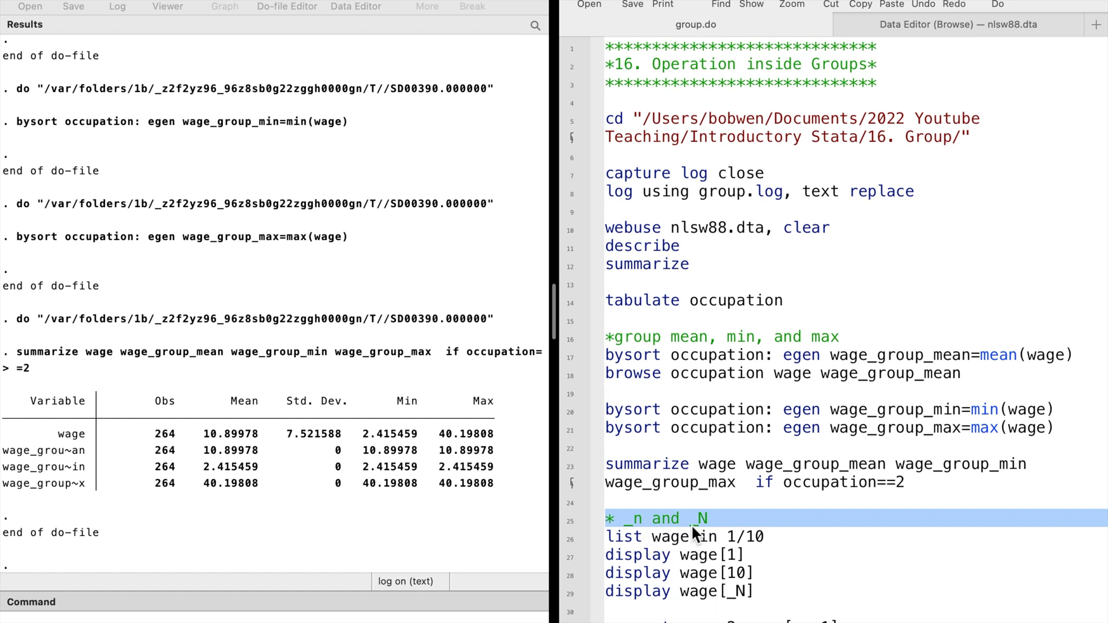
scroll(739, 524, down, 3)
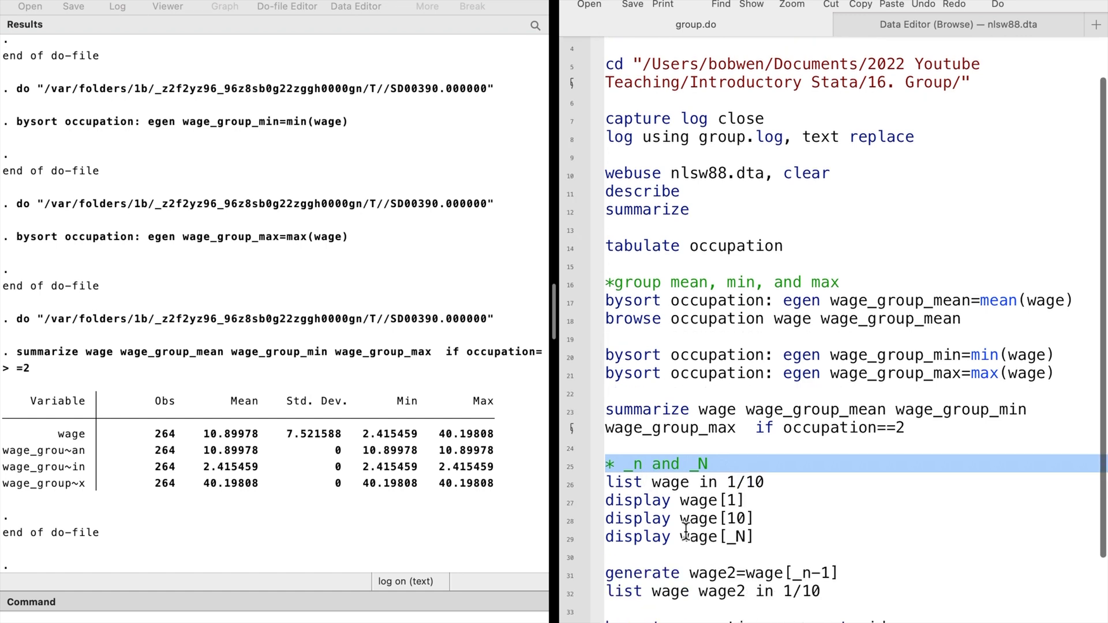
- List the first ten wages and display wage[1], wage[10] and wage[_N] (11.159413, 4.6296296, 4.1787429)
click(567, 487)
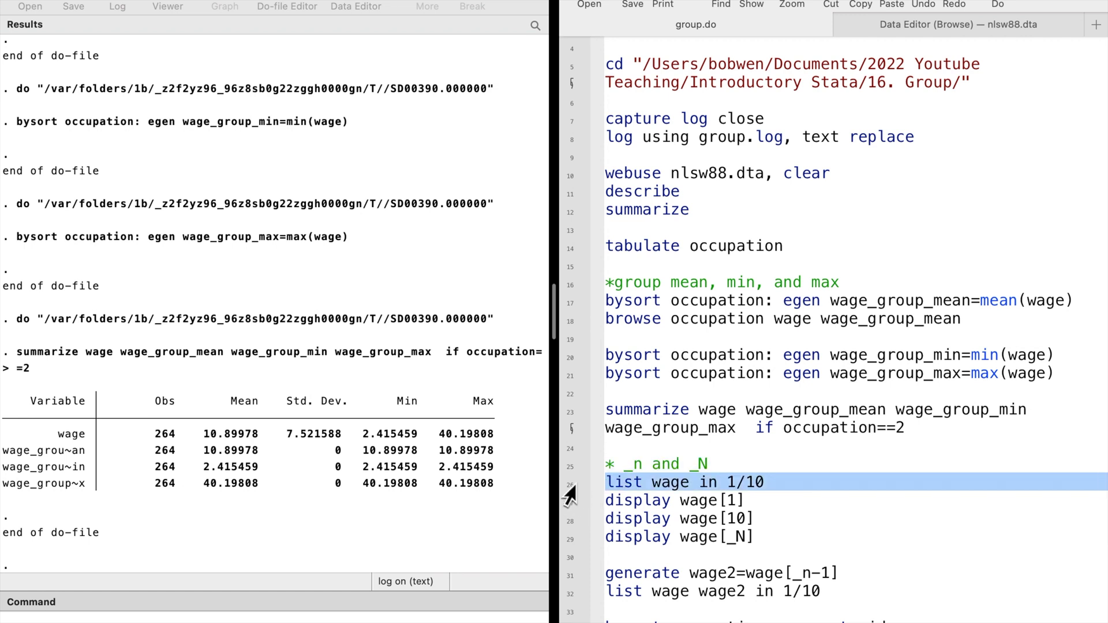
key(super+shift+d)
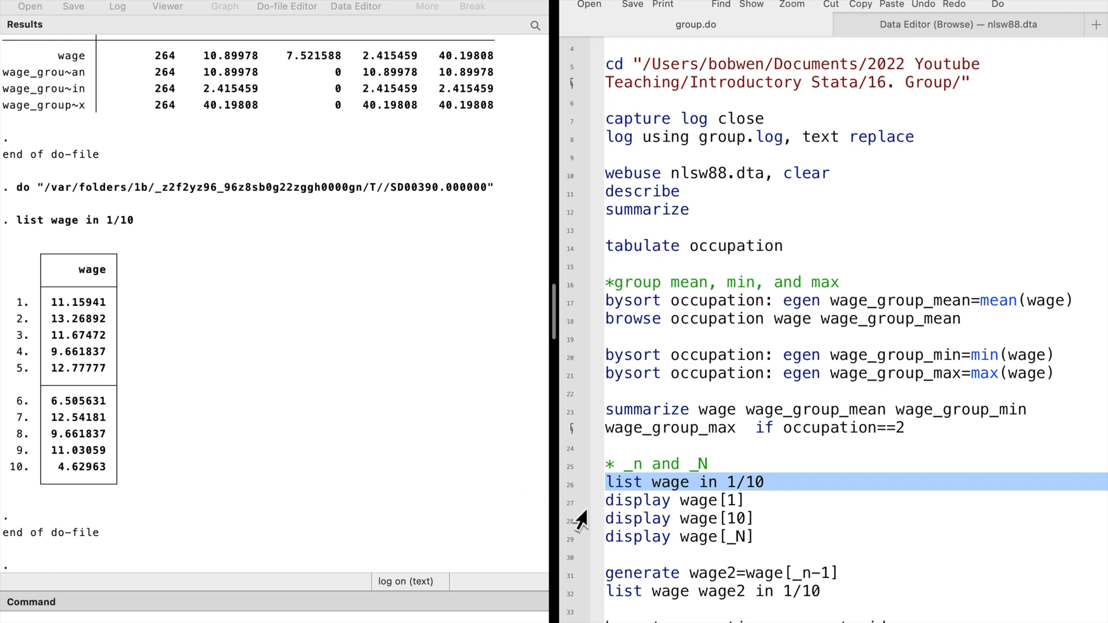
click(569, 502)
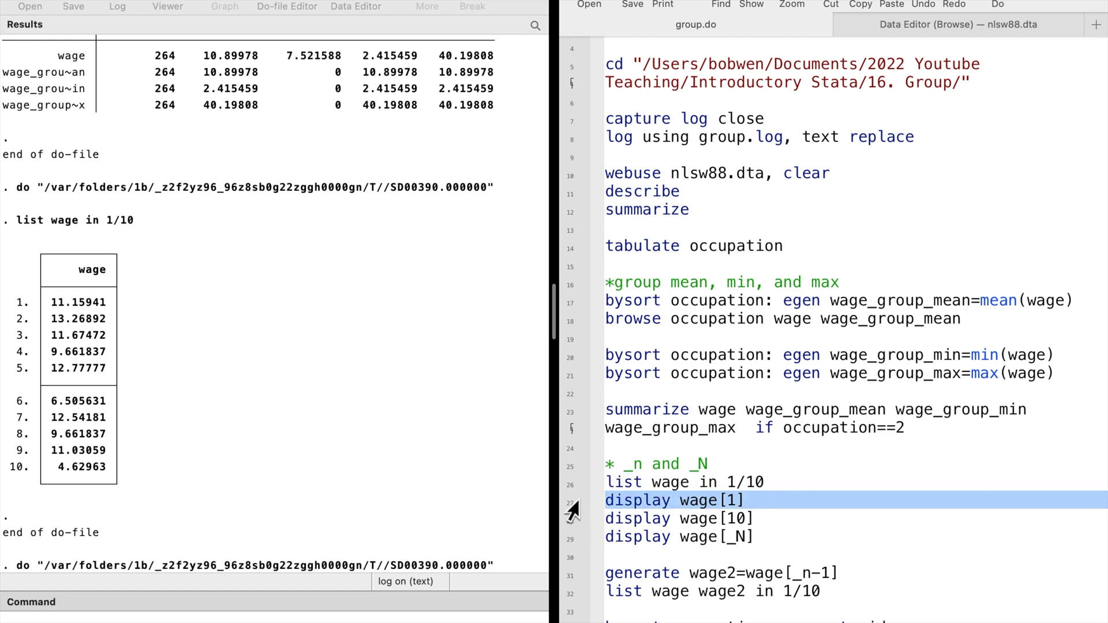
key(super+shift+d)
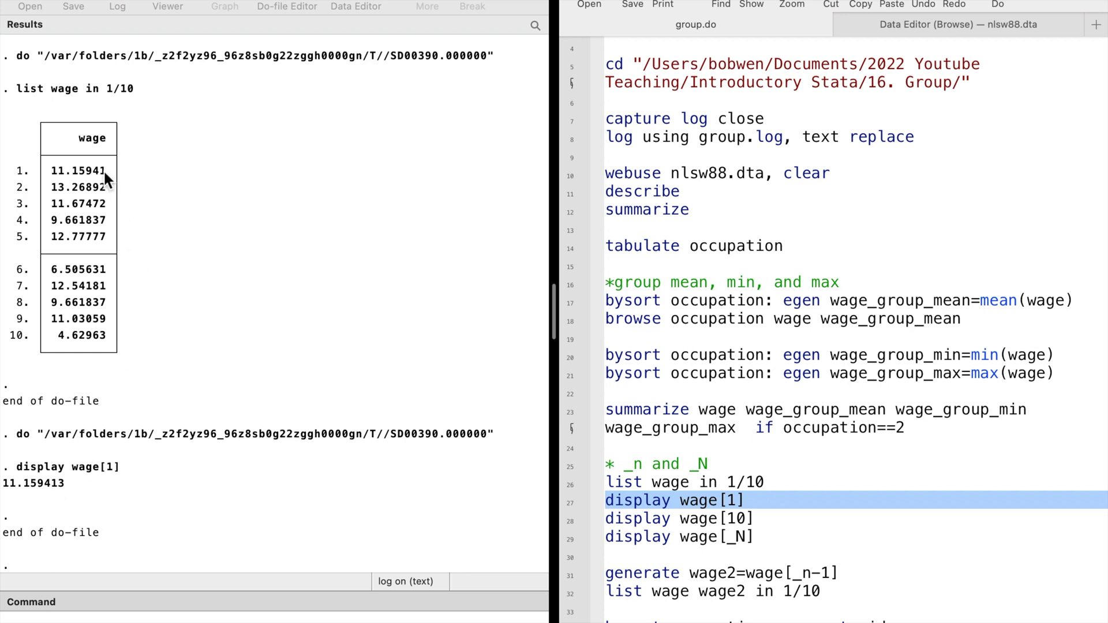
click(570, 522)
key(super+shift+d)
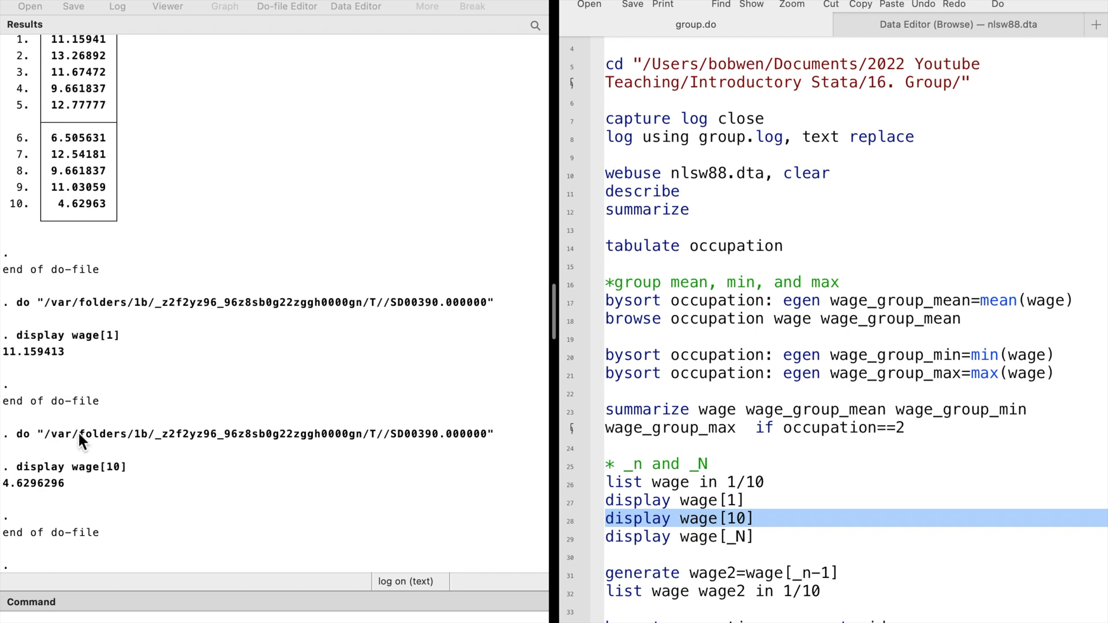
click(569, 538)
key(super+shift+d)
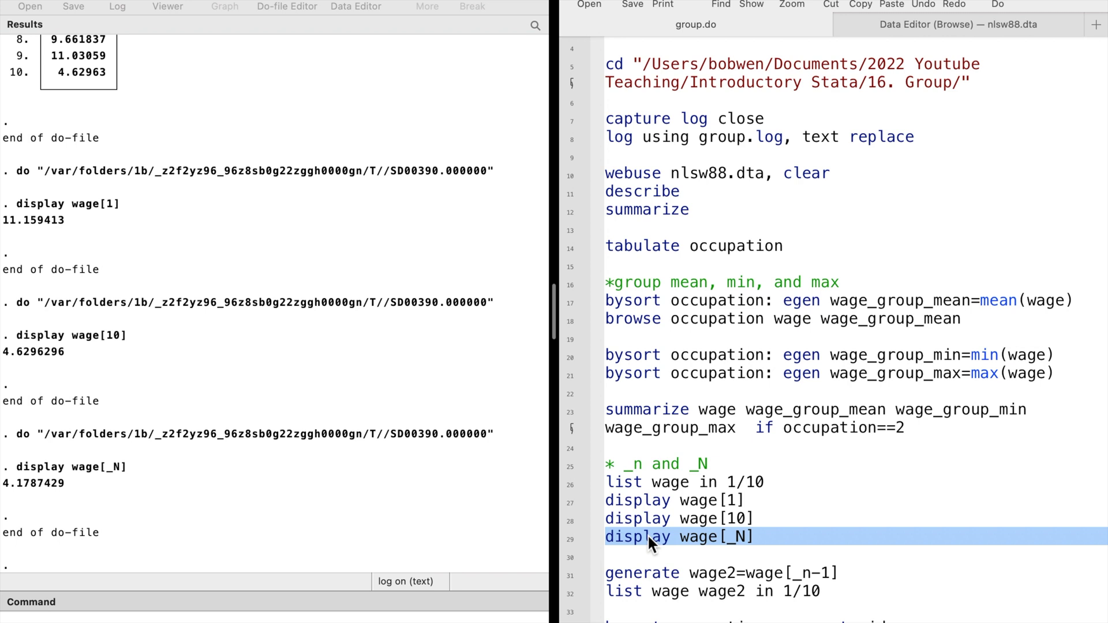
scroll(649, 536, down, 4)
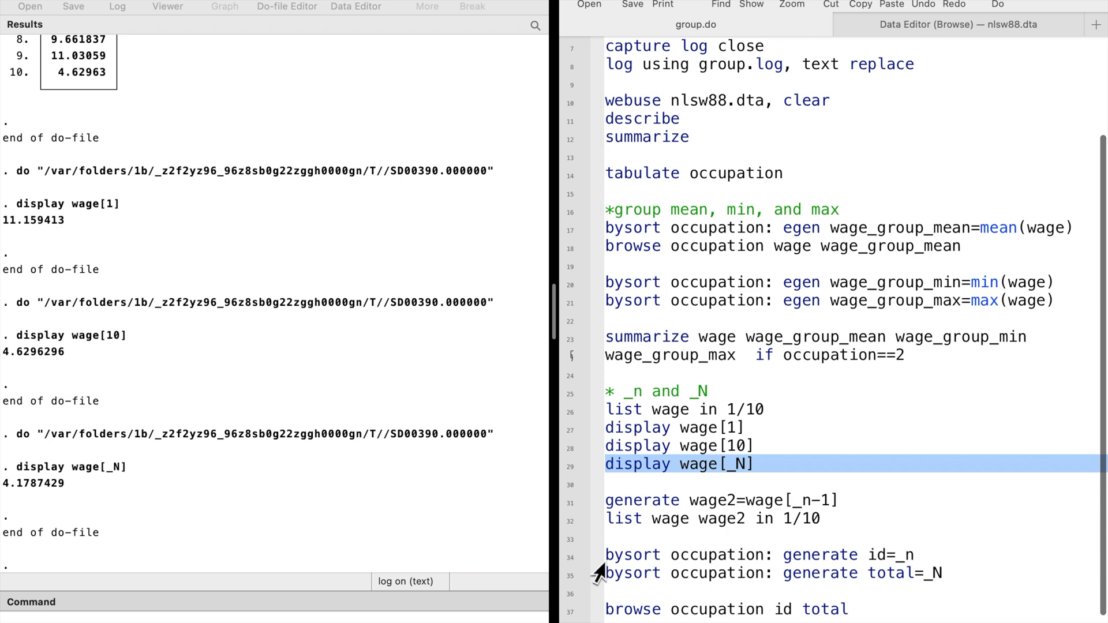
- Create lagged wage2, list it beside wage for rows 1–10, and number rows within occupation as id
click(568, 502)
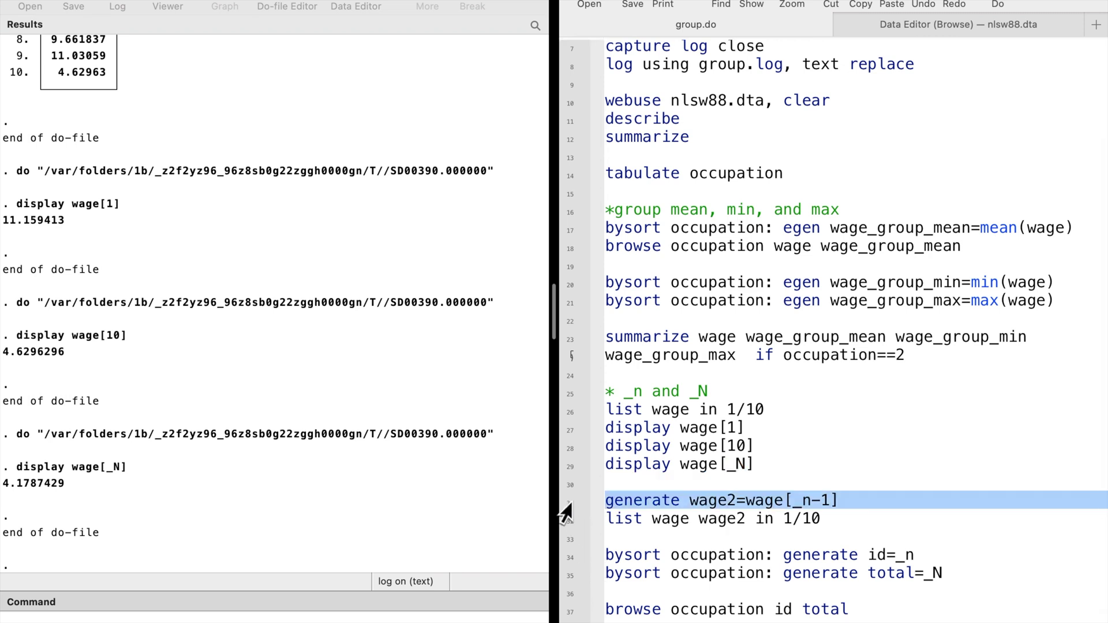
key(super+shift+d)
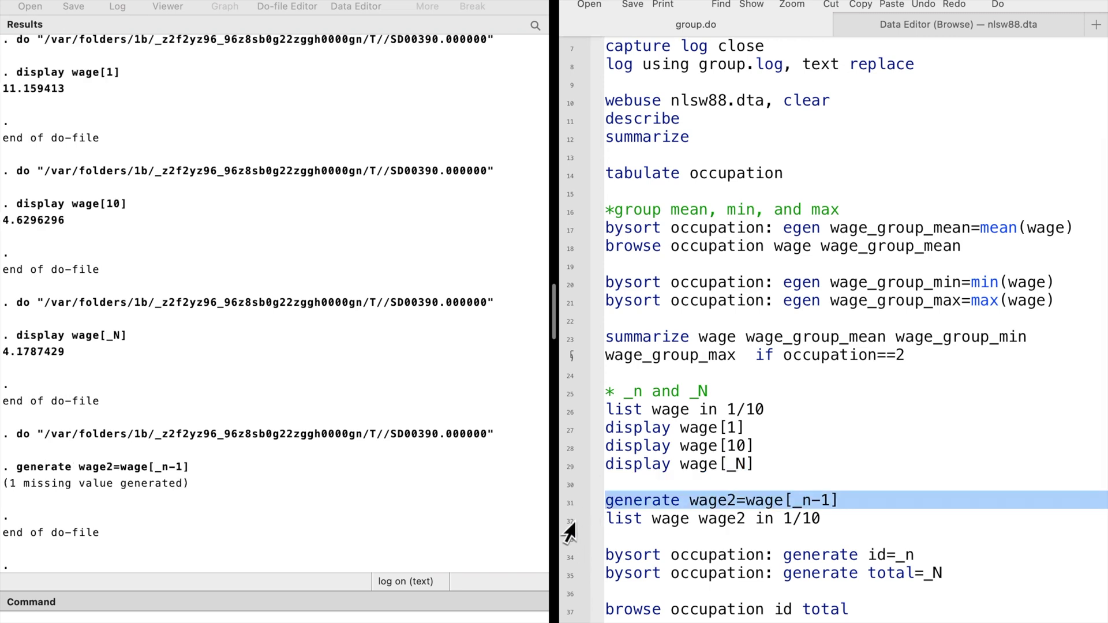
click(569, 522)
key(super+shift+d)
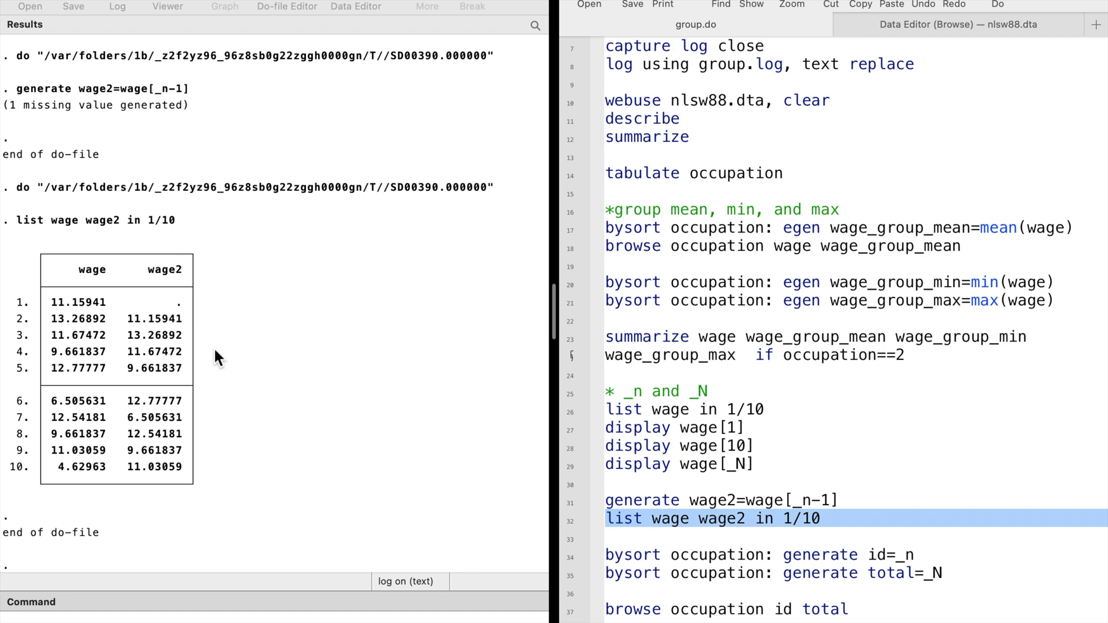
click(567, 556)
key(super+shift+d)
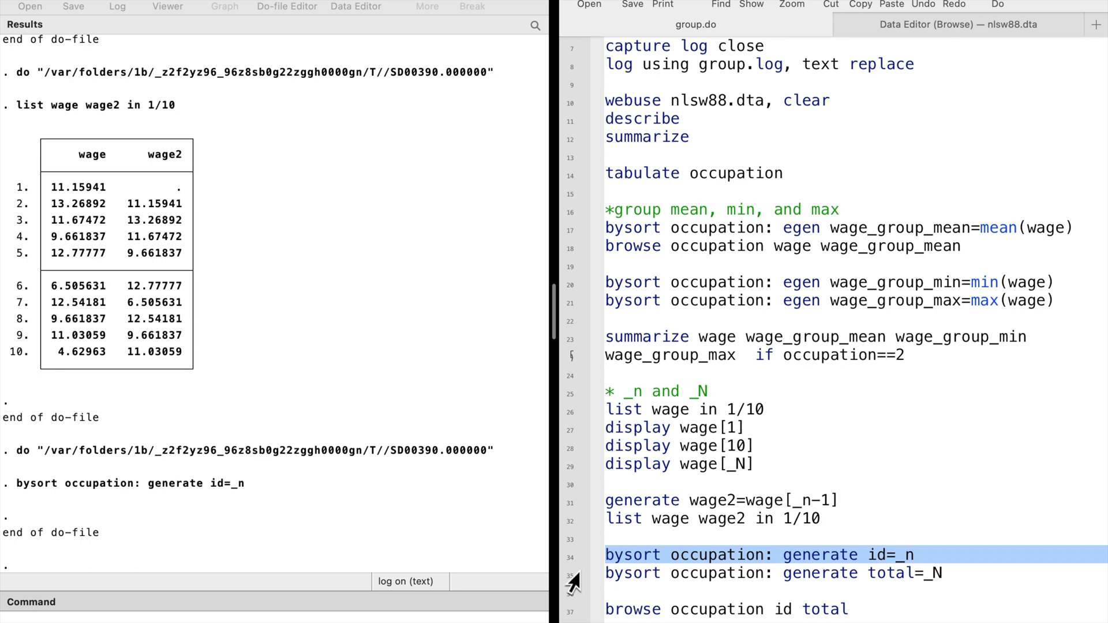
- Create total as each occupation's count (317 for Professional/technical) and browse occupation, id and total
click(573, 574)
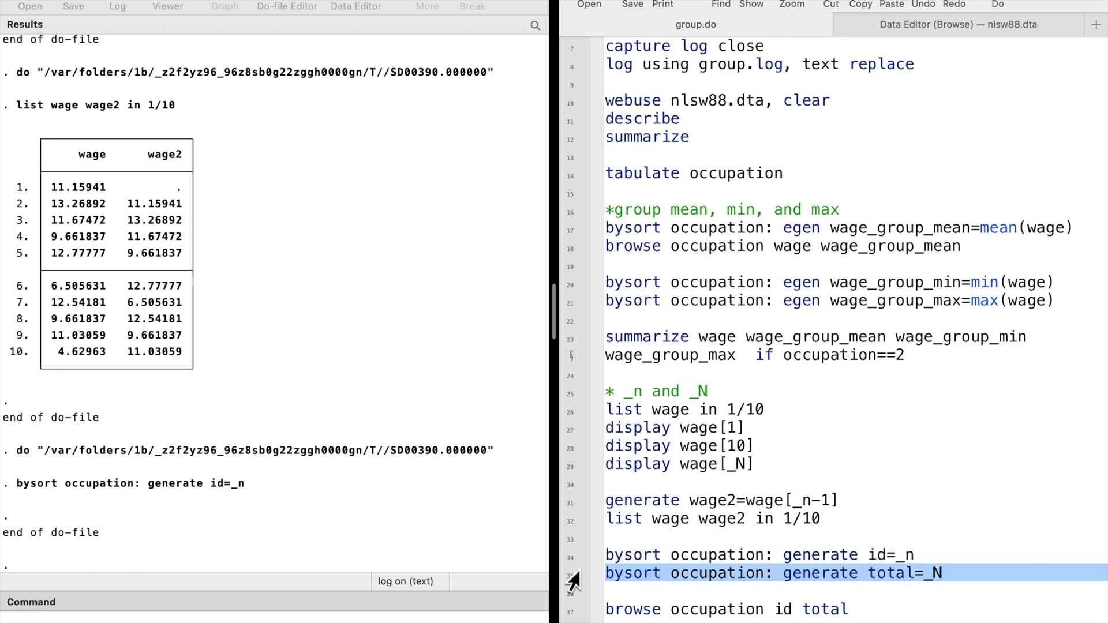
key(super+shift+d)
scroll(686, 524, down, 1)
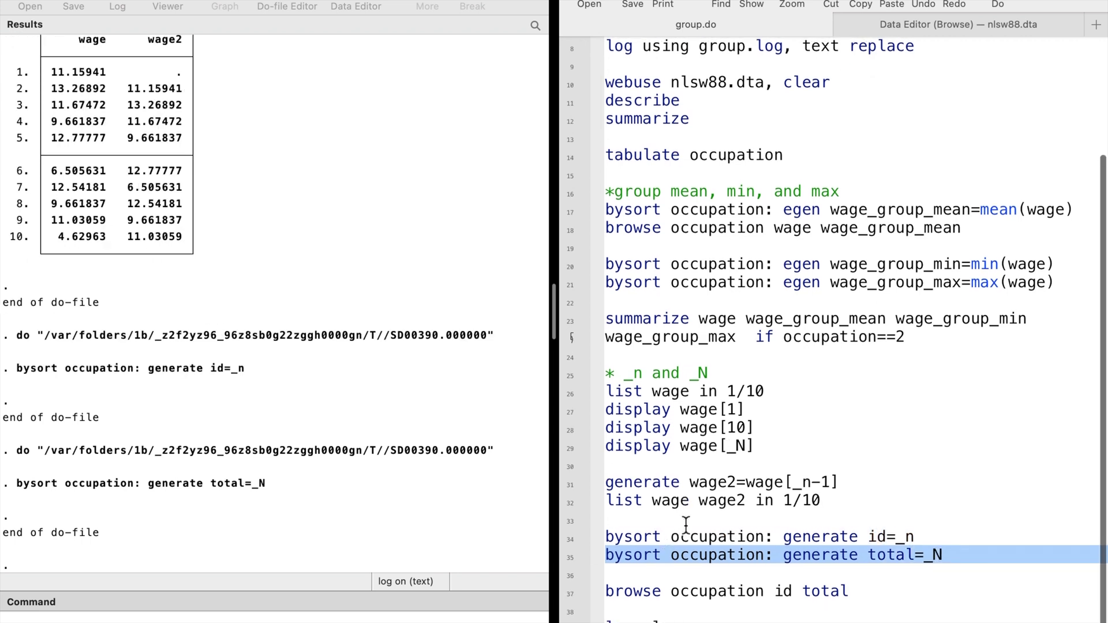
scroll(685, 524, down, 1)
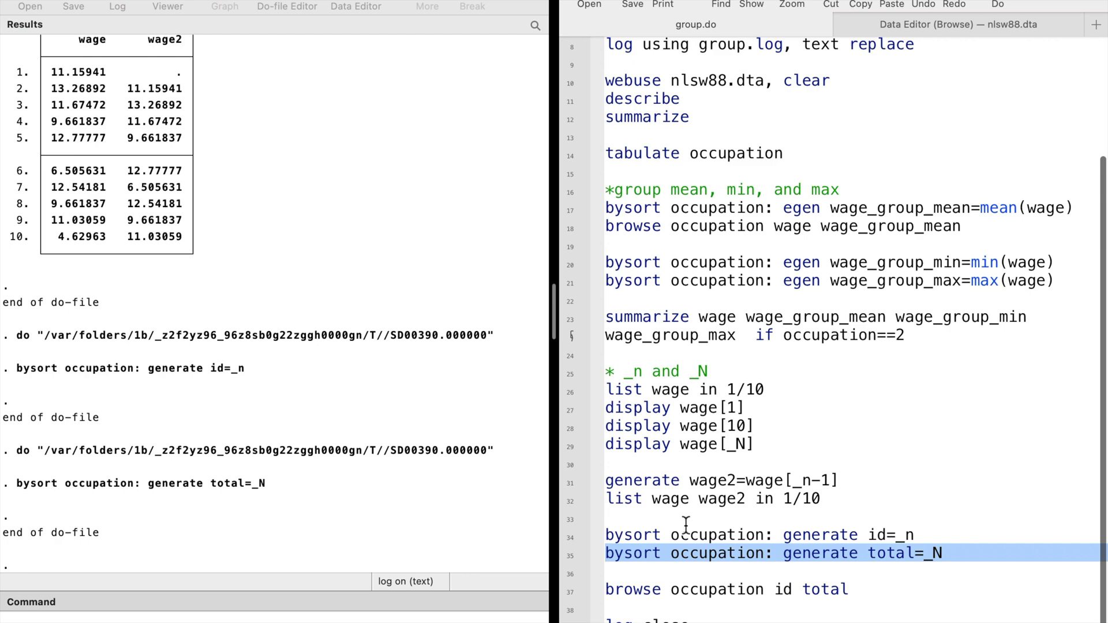
click(566, 593)
key(super+shift+d)
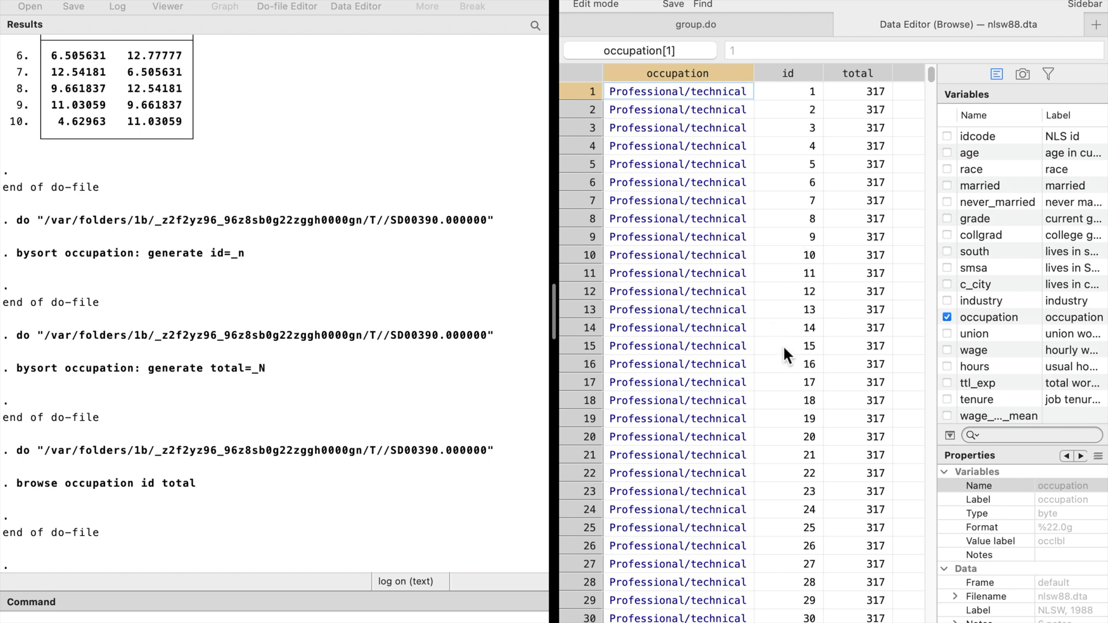
- Scroll the Data Editor to where id restarts at 1 for Managers/admin, whose total is 264
scroll(783, 344, down, 6)
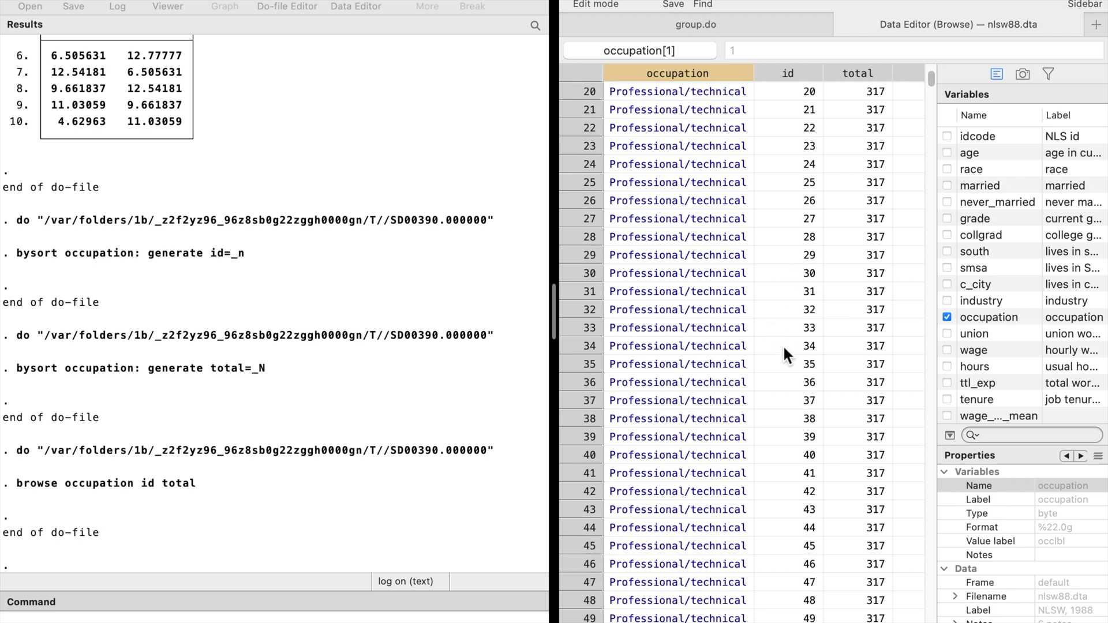
scroll(783, 345, down, 20)
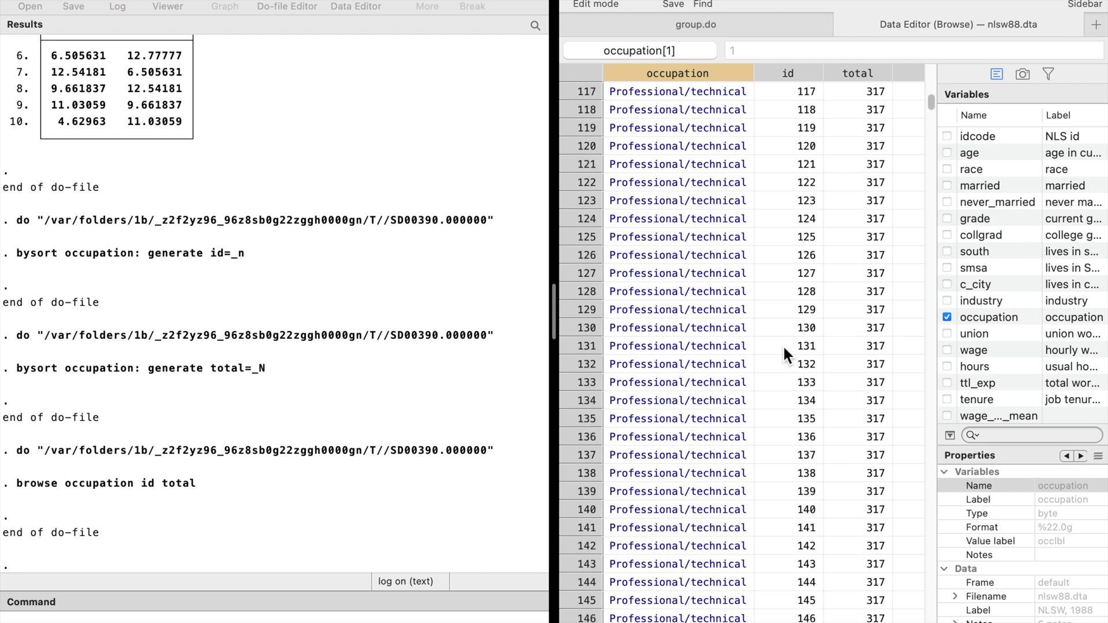
scroll(783, 345, down, 20)
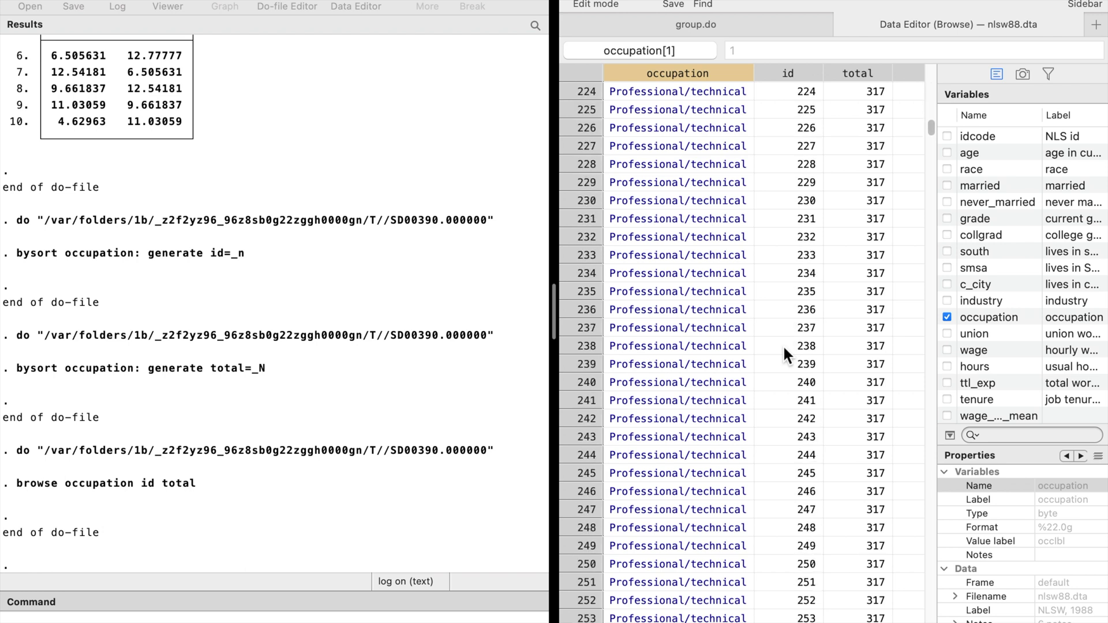
scroll(783, 345, down, 20)
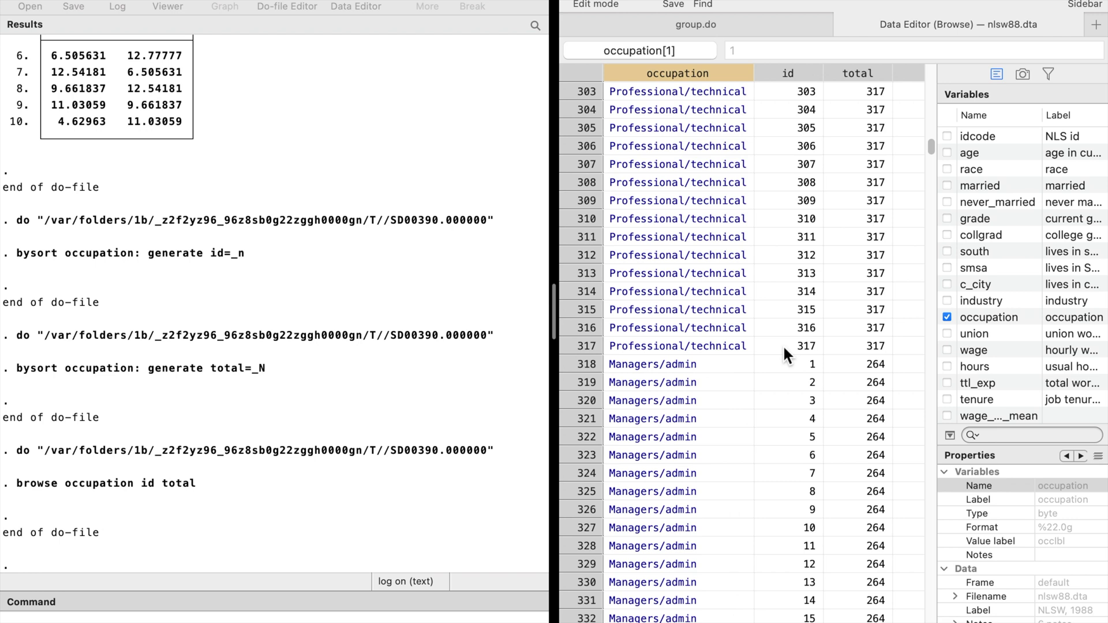